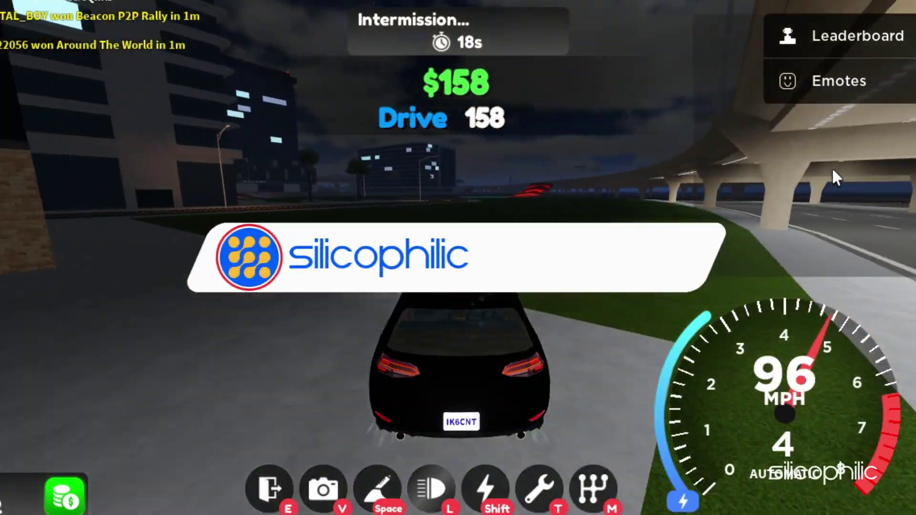
# - Set the Roblox Player shortcut's Compatibility to run as administrator and apply it
pyautogui.press('l')
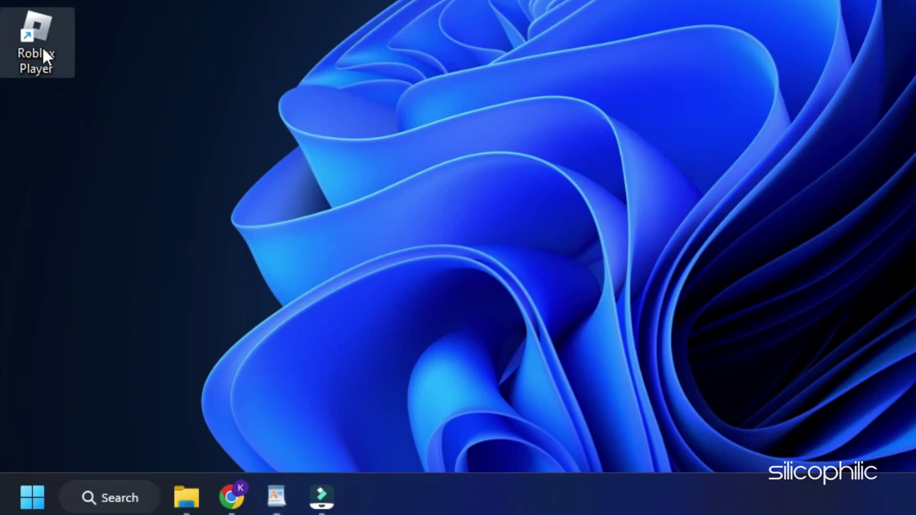
pyautogui.rightClick(42, 52)
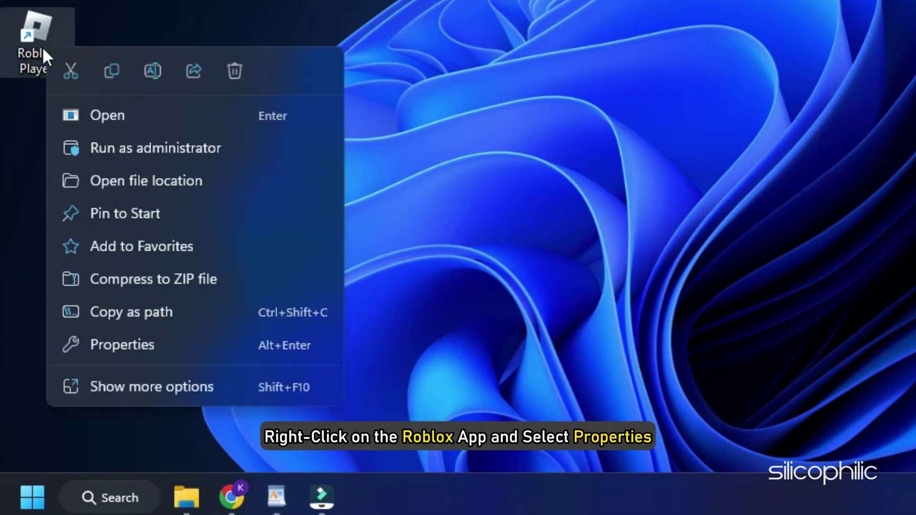
pyautogui.click(190, 346)
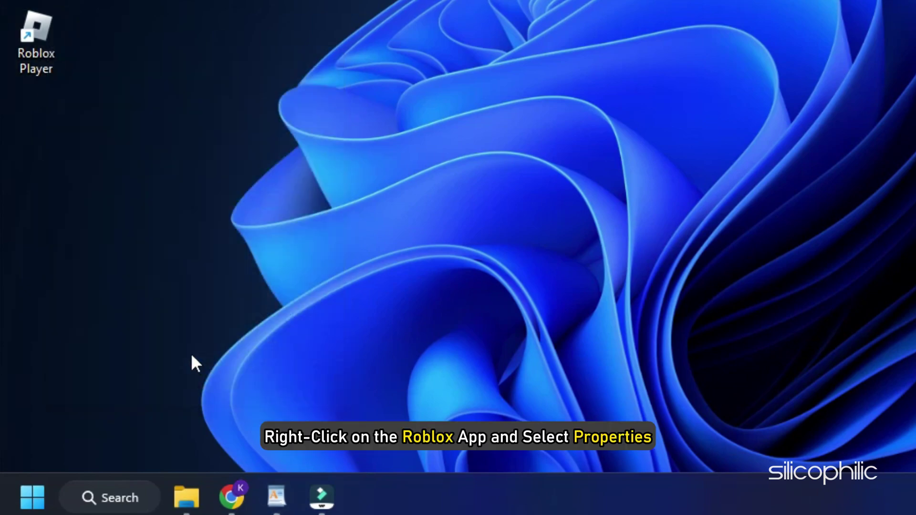
pyautogui.click(504, 71)
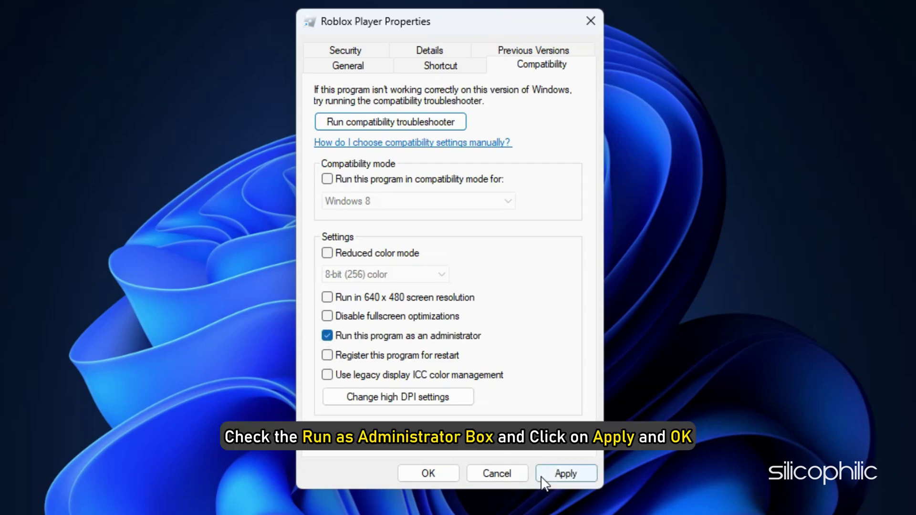
pyautogui.click(444, 477)
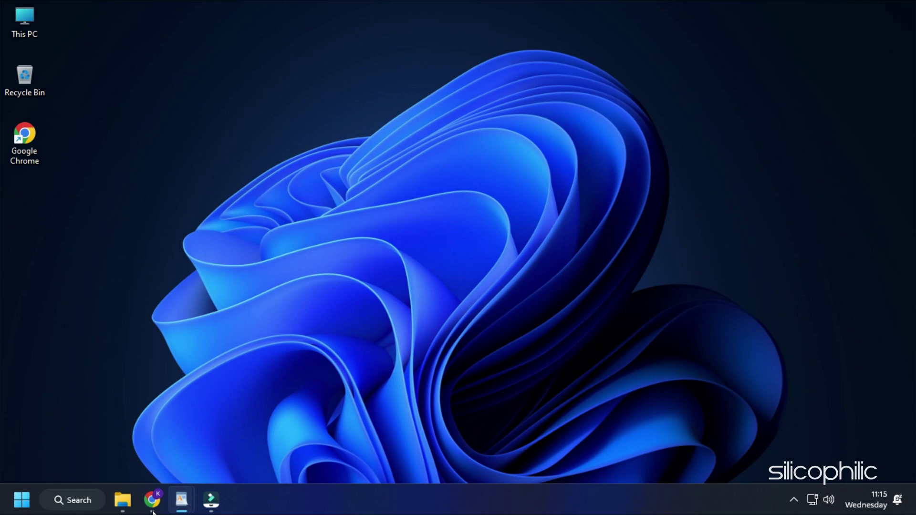
# - In Roblox Privacy settings, set private server membership to Everyone
pyautogui.click(153, 508)
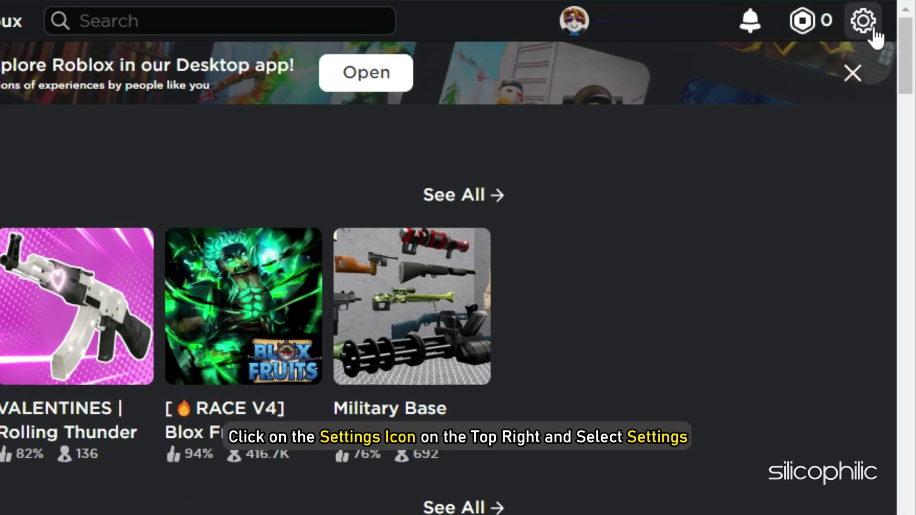
pyautogui.click(875, 32)
pyautogui.click(852, 72)
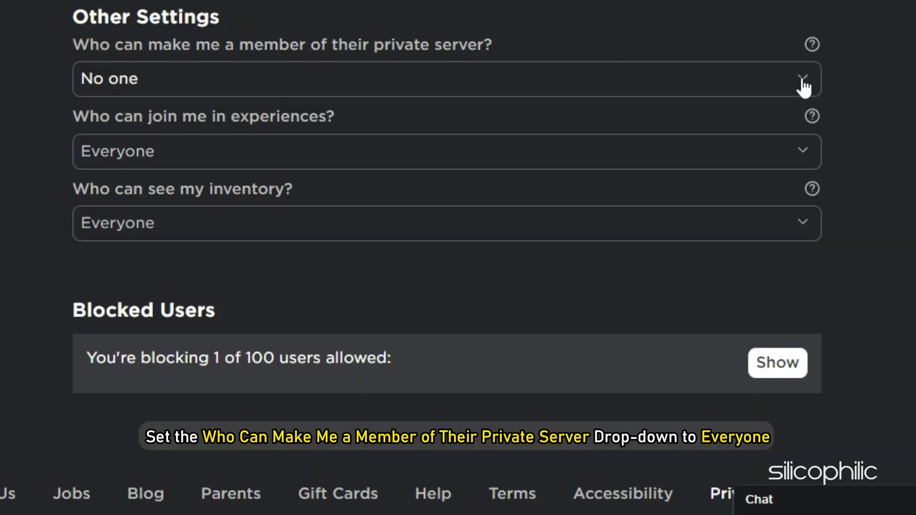
pyautogui.click(804, 87)
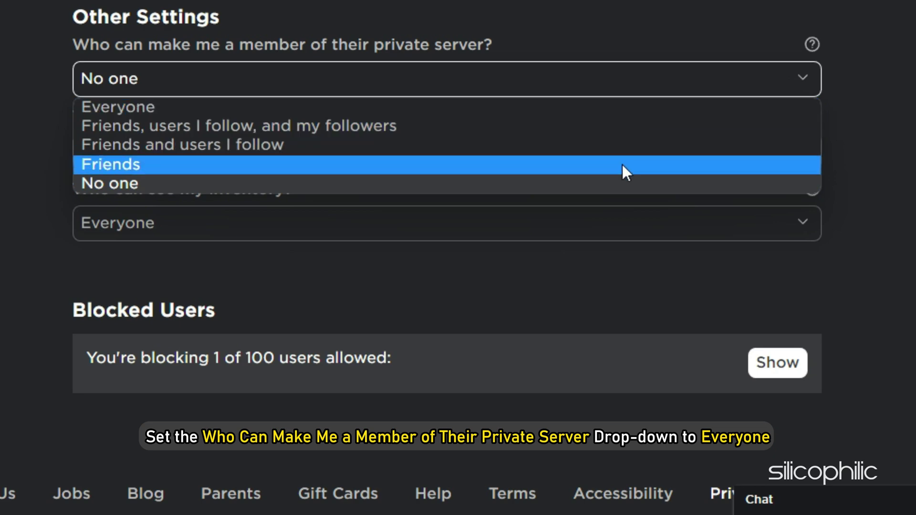
pyautogui.click(601, 112)
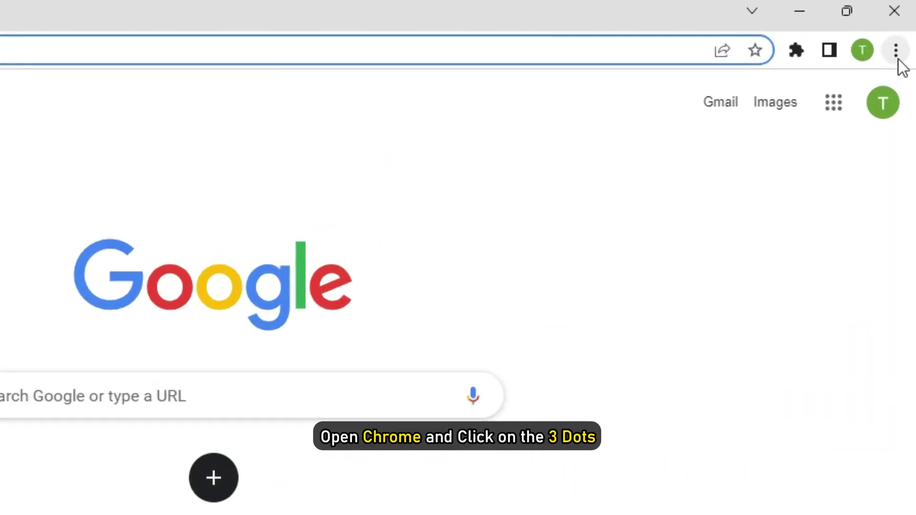
# - In Chrome's Security settings, choose No protection for Safe Browsing and confirm turning it off
pyautogui.click(895, 52)
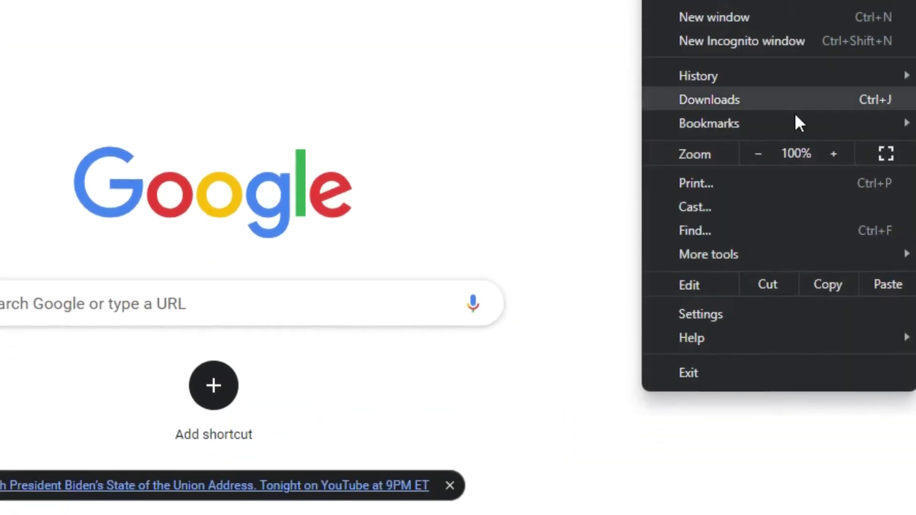
pyautogui.click(767, 276)
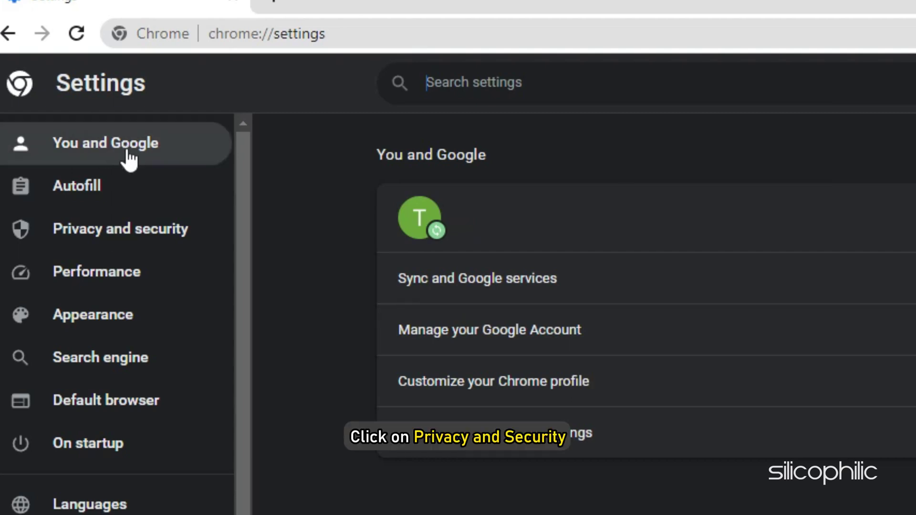
pyautogui.click(177, 247)
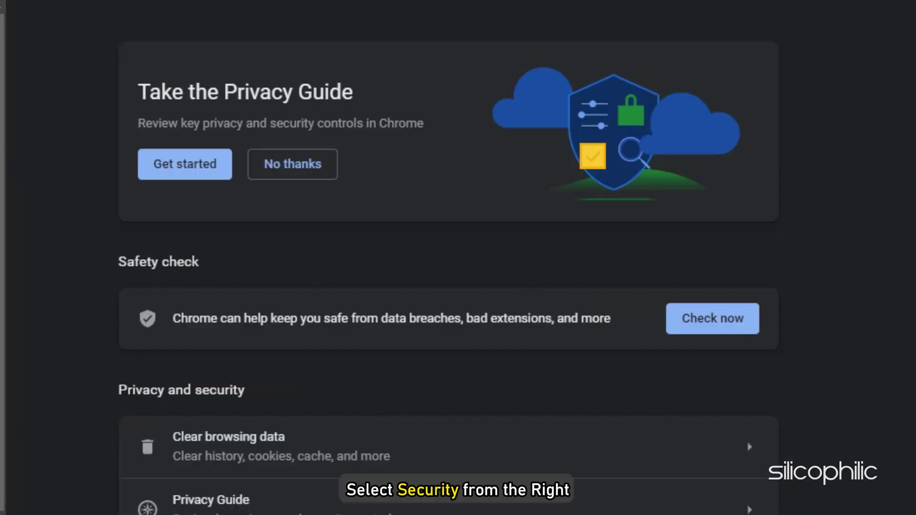
pyautogui.scroll(-3, 266, 276)
pyautogui.click(403, 427)
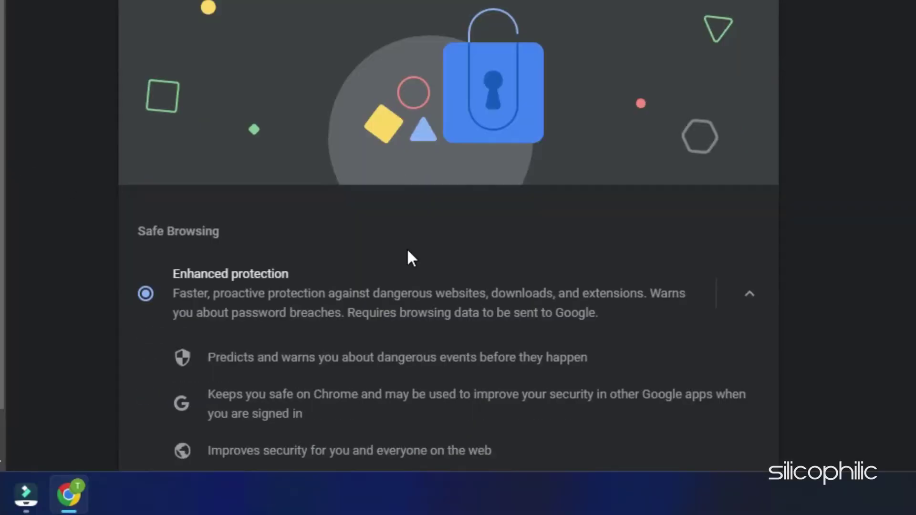
pyautogui.scroll(-5, 408, 255)
pyautogui.click(146, 351)
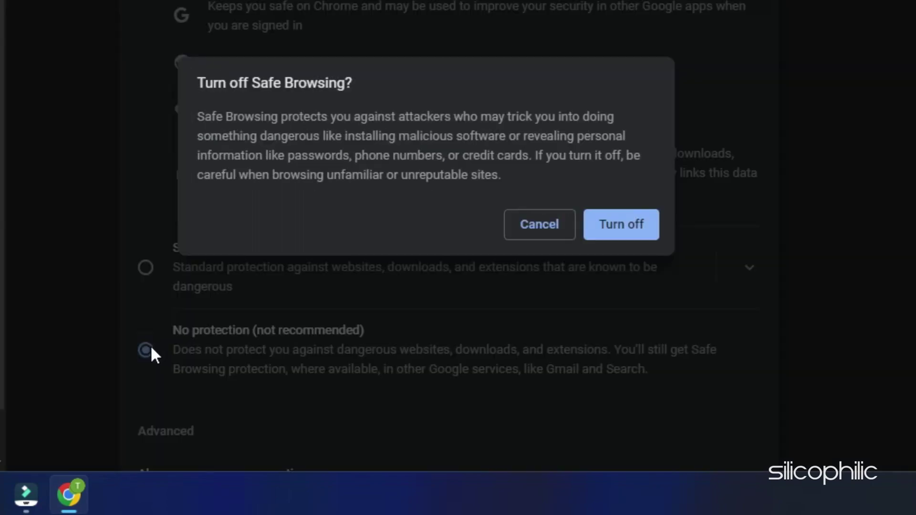
pyautogui.click(638, 234)
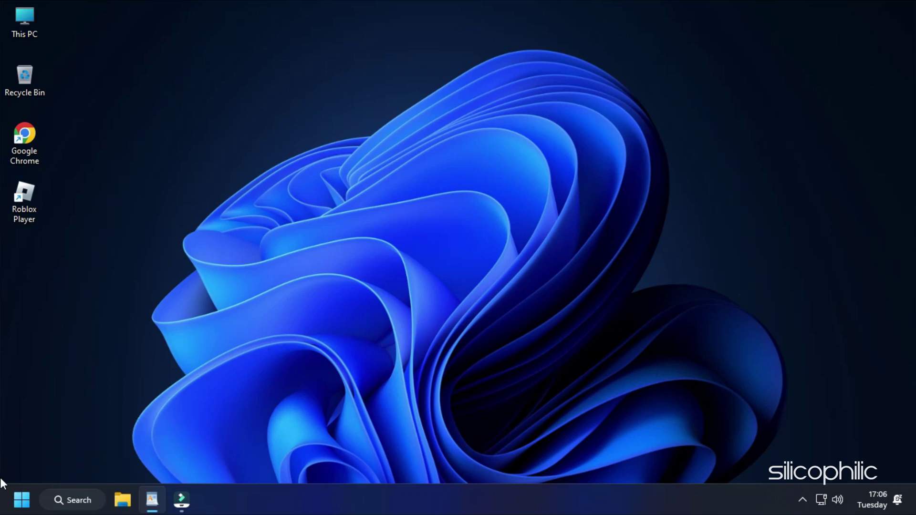
# - Launch Control Panel from Windows search and view it as Large icons
pyautogui.click(73, 500)
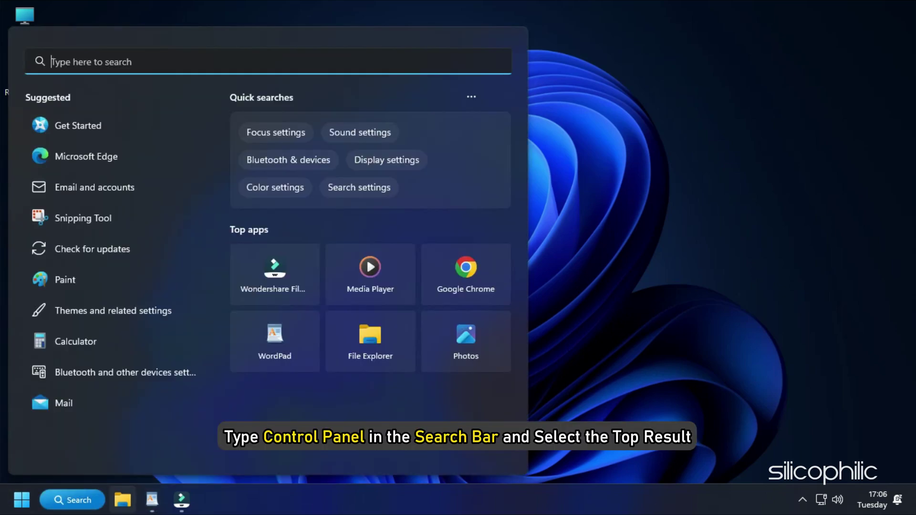
pyautogui.write('contrio')
pyautogui.press('BackSpace')
pyautogui.press('BackSpace')
pyautogui.press('BackSpace')
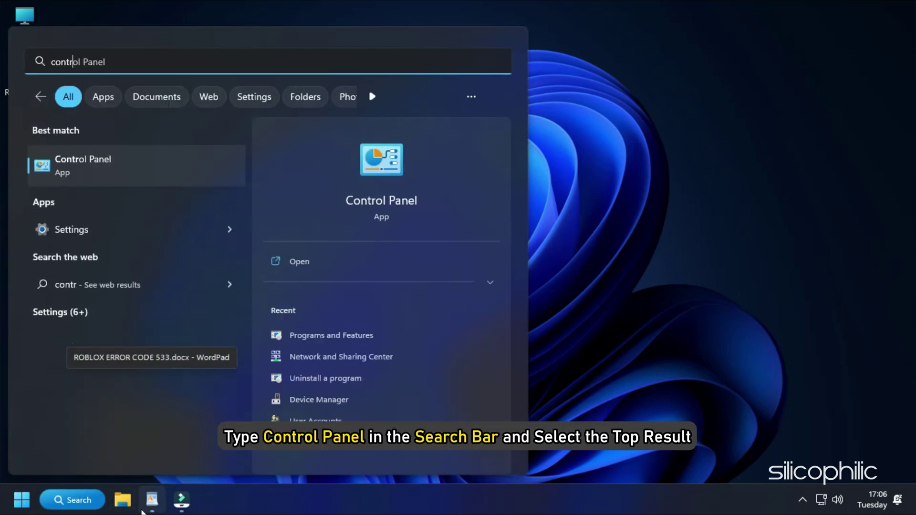
pyautogui.write('ol Panel')
pyautogui.click(174, 180)
pyautogui.click(717, 107)
pyautogui.click(728, 147)
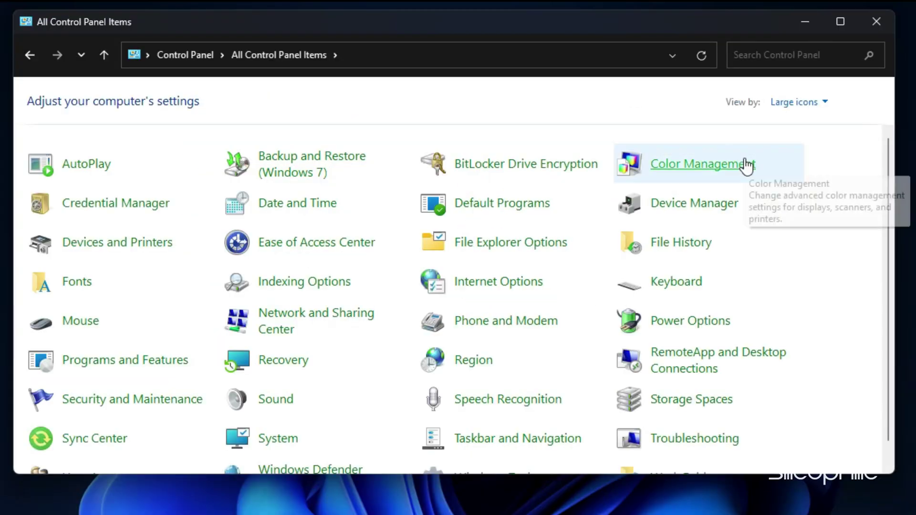
pyautogui.scroll(-1, 344, 401)
# - Turn Windows Defender Firewall off for private and public networks and save
pyautogui.click(340, 459)
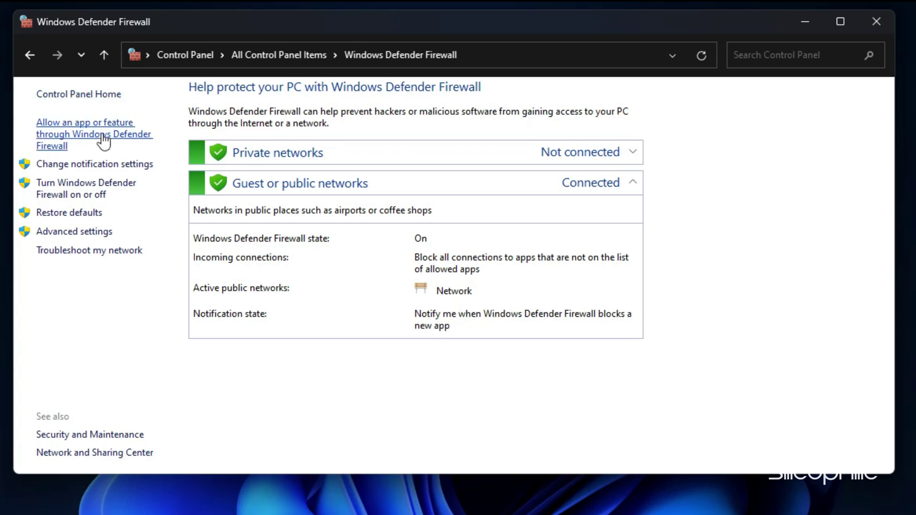
pyautogui.click(96, 187)
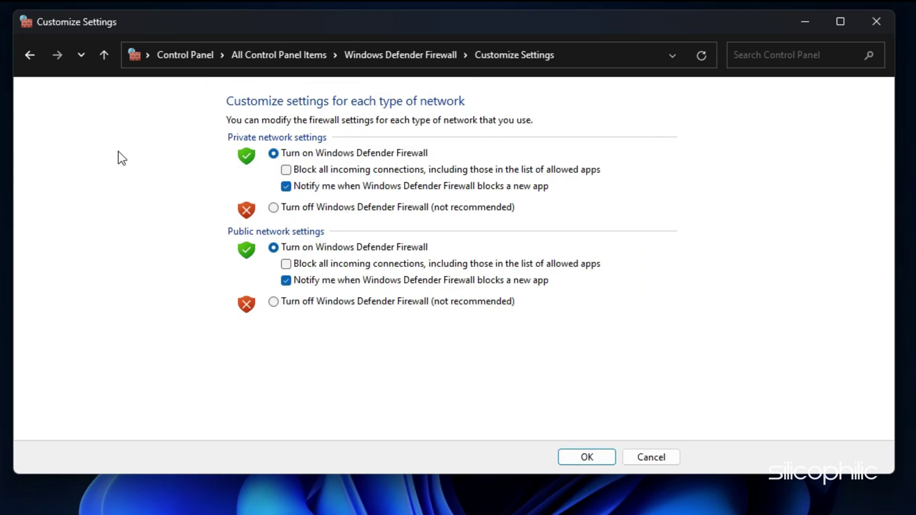
pyautogui.click(273, 207)
pyautogui.click(273, 301)
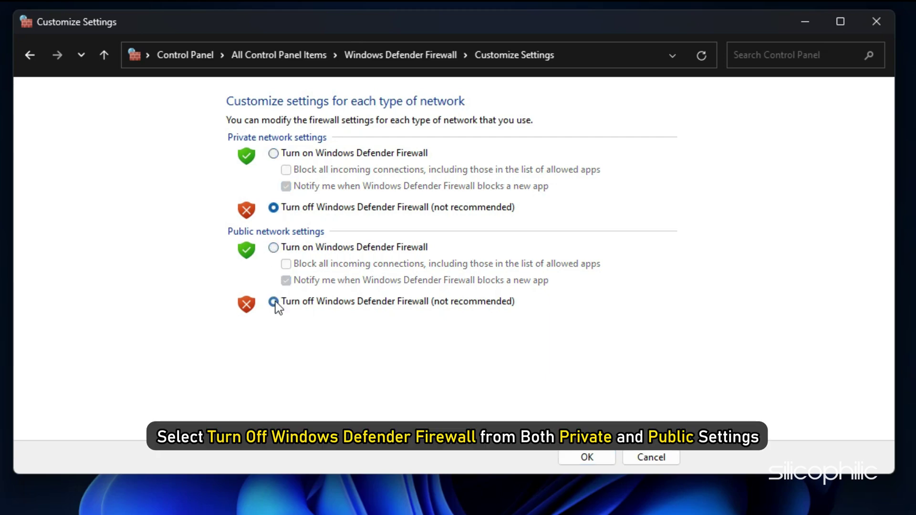
pyautogui.click(600, 458)
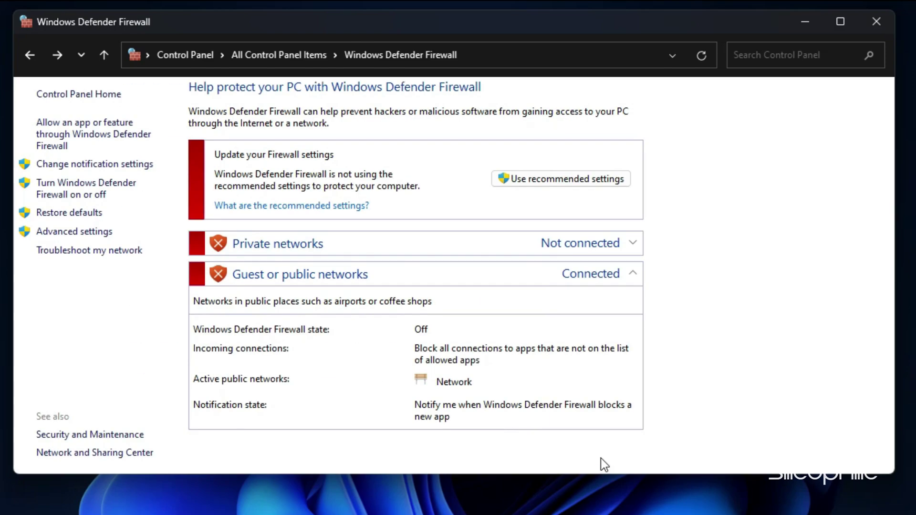
# - Minimise the Windows Defender Firewall window to reveal the desktop
pyautogui.click(812, 18)
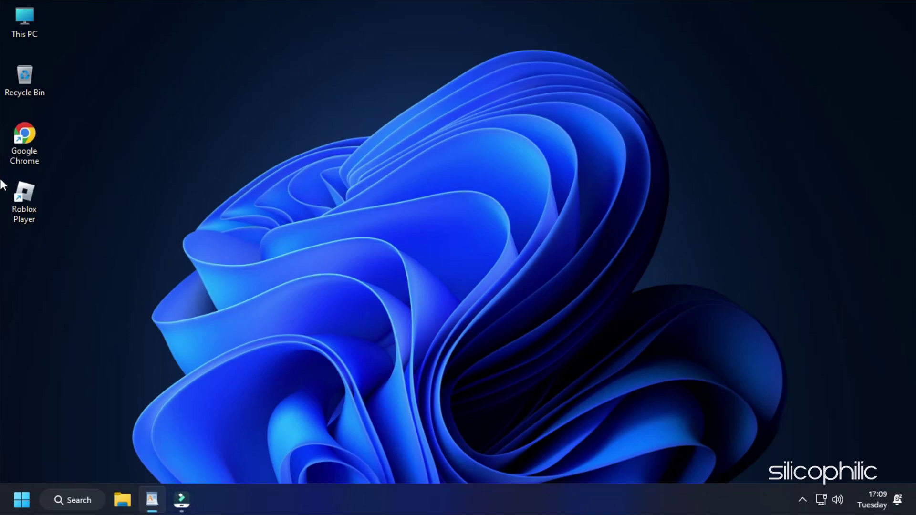
# - Clear Chrome's cookies, site data and cached files for All time
pyautogui.doubleClick(13, 154)
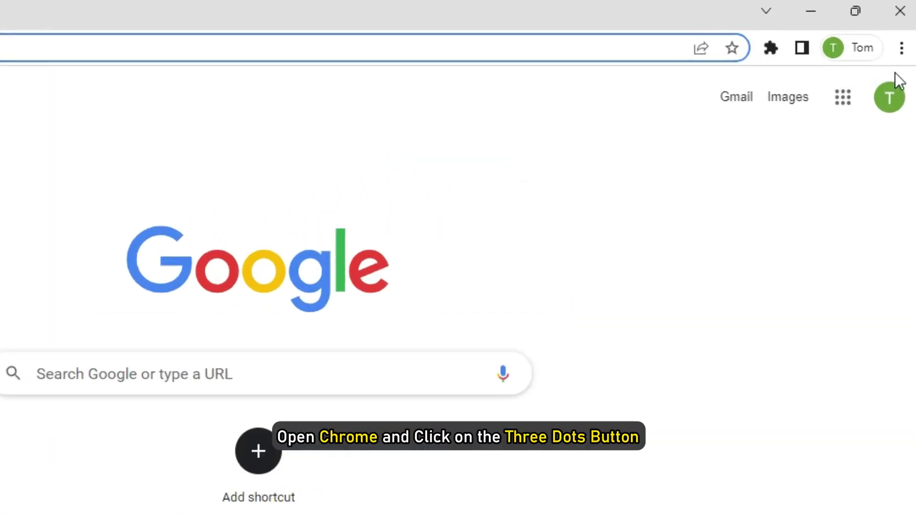
pyautogui.click(901, 52)
pyautogui.moveTo(718, 136)
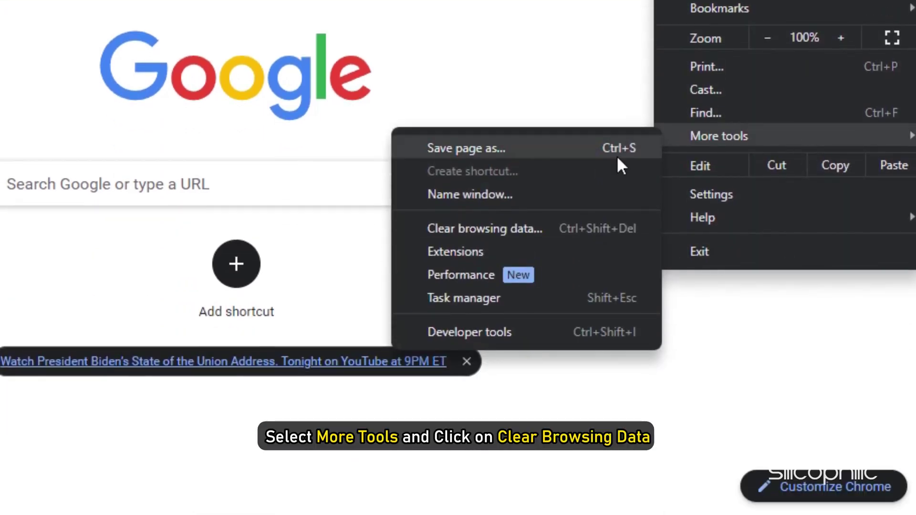
pyautogui.click(539, 231)
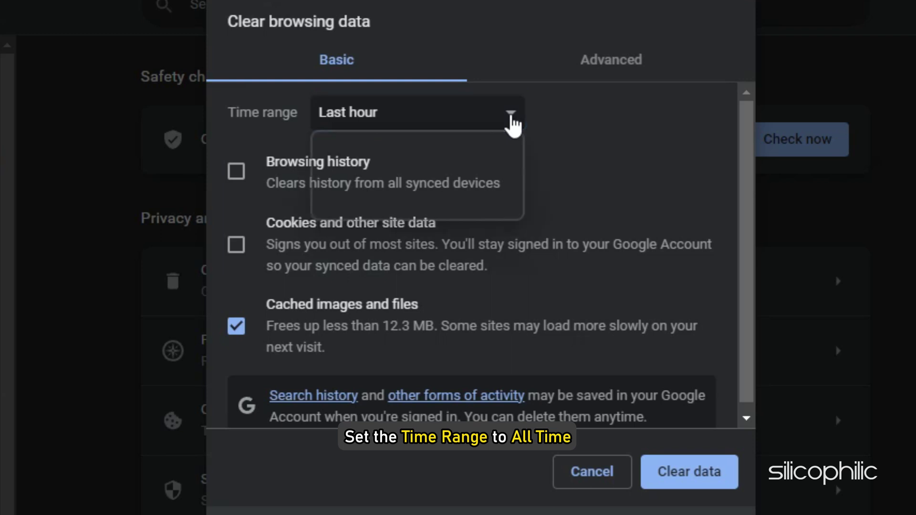
pyautogui.click(457, 219)
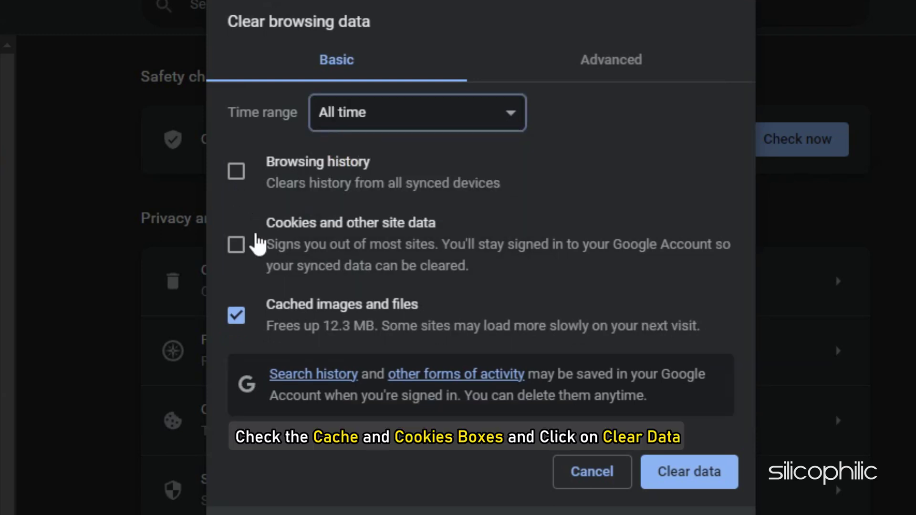
pyautogui.click(244, 247)
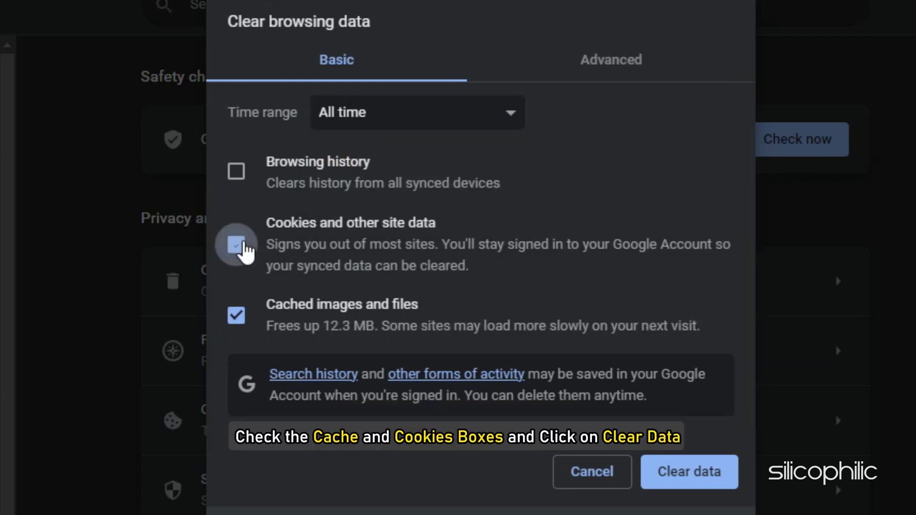
pyautogui.click(705, 477)
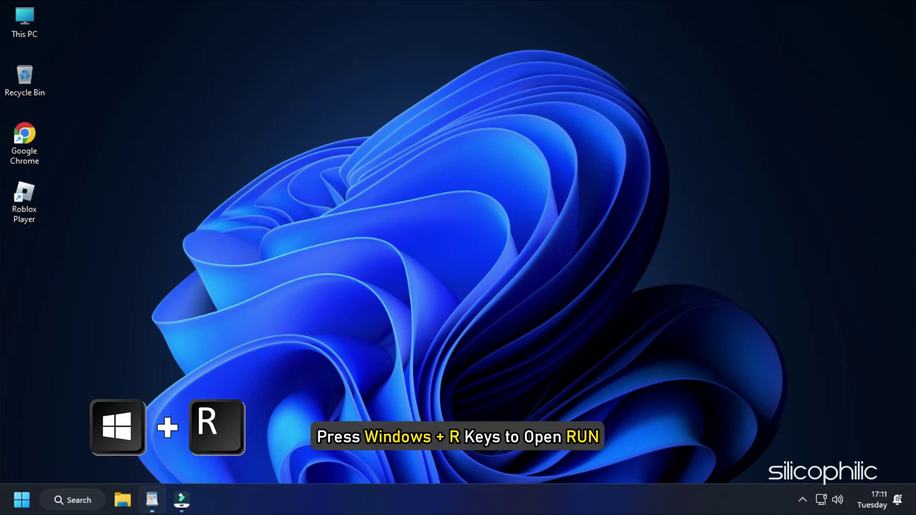
# - Via Run, go to %localappdata%\Temp and delete the Roblox folder
pyautogui.press('super+r')
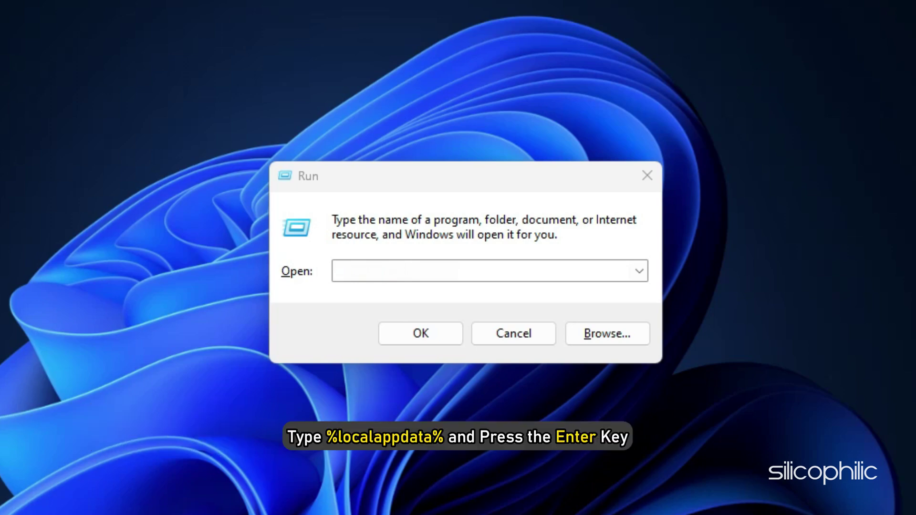
pyautogui.write('%localappdata%')
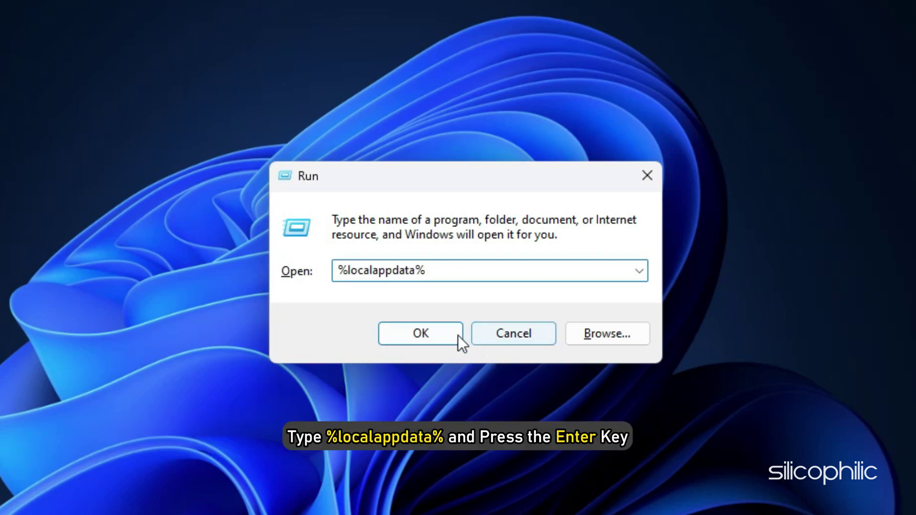
pyautogui.click(443, 336)
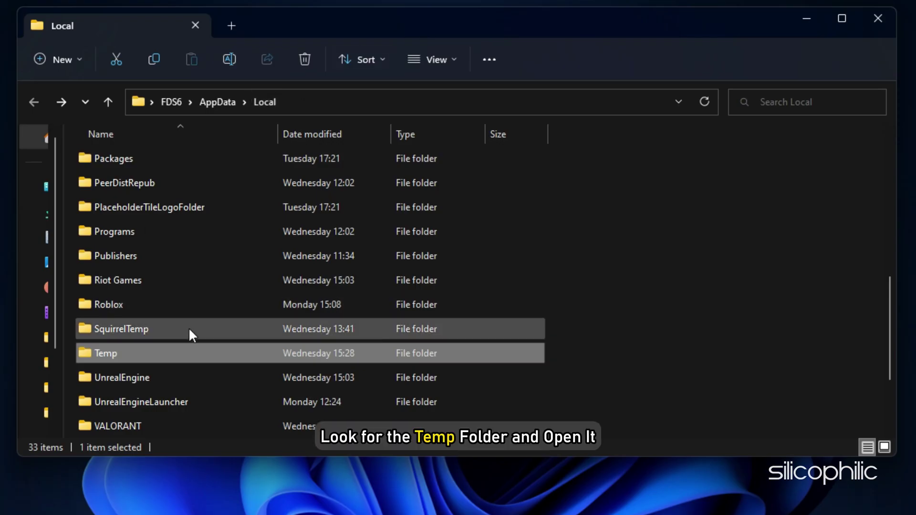
pyautogui.doubleClick(202, 351)
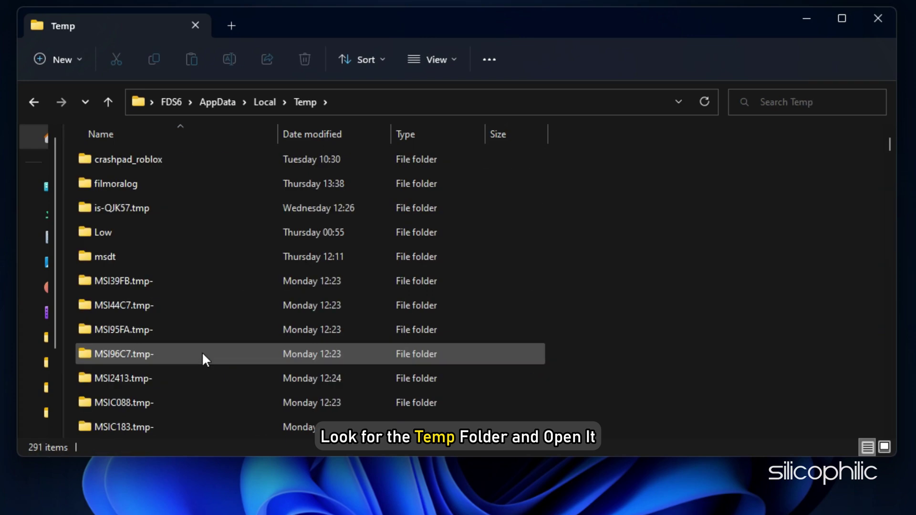
pyautogui.scroll(-1, 202, 352)
pyautogui.scroll(-2, 202, 351)
pyautogui.scroll(-1, 202, 351)
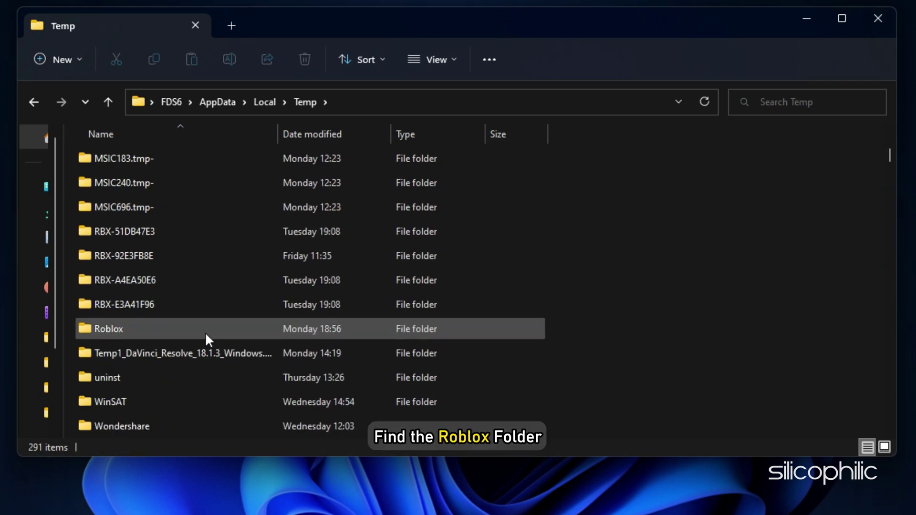
pyautogui.click(205, 332)
pyautogui.rightClick(167, 331)
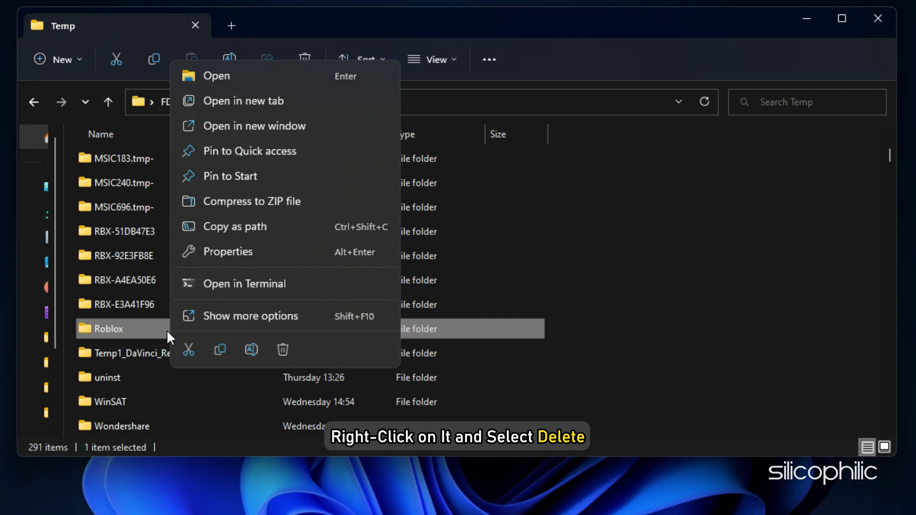
pyautogui.click(289, 351)
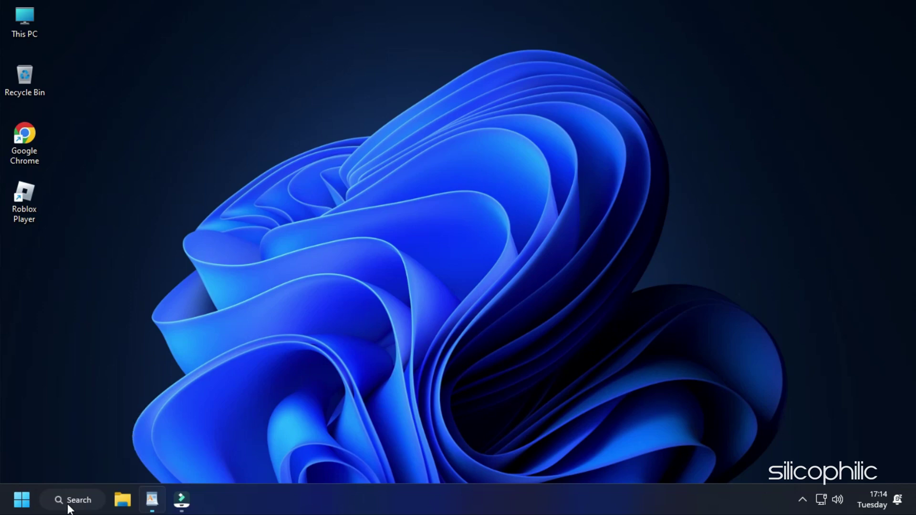
# - Search for cmd and launch Command Prompt as administrator, approving UAC
pyautogui.click(69, 500)
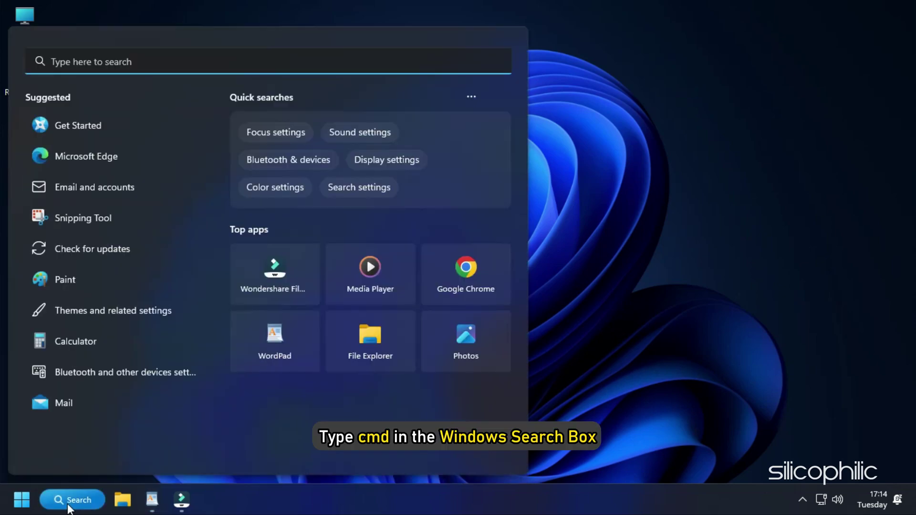
pyautogui.write('cmd')
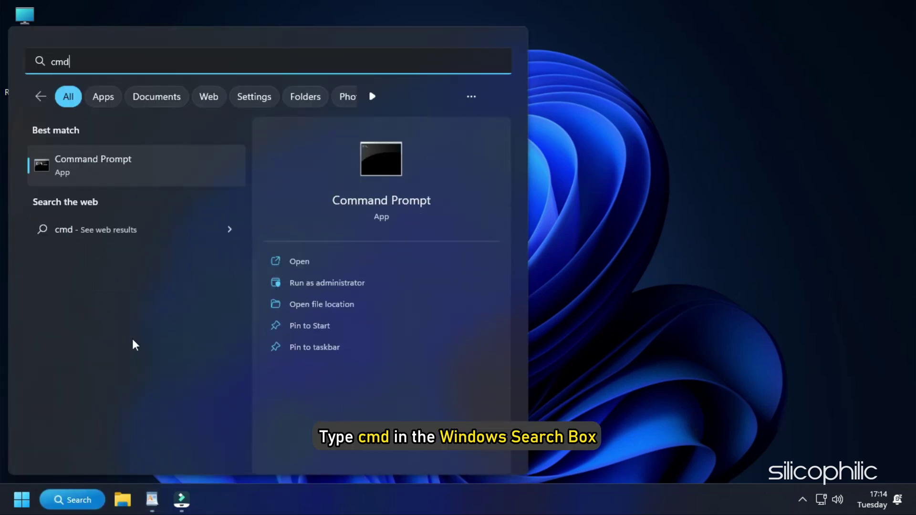
pyautogui.rightClick(139, 174)
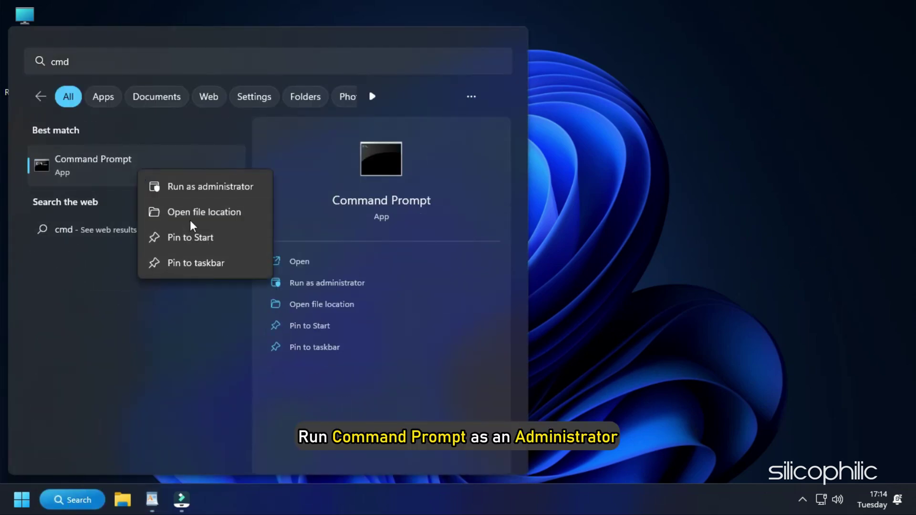
pyautogui.click(212, 188)
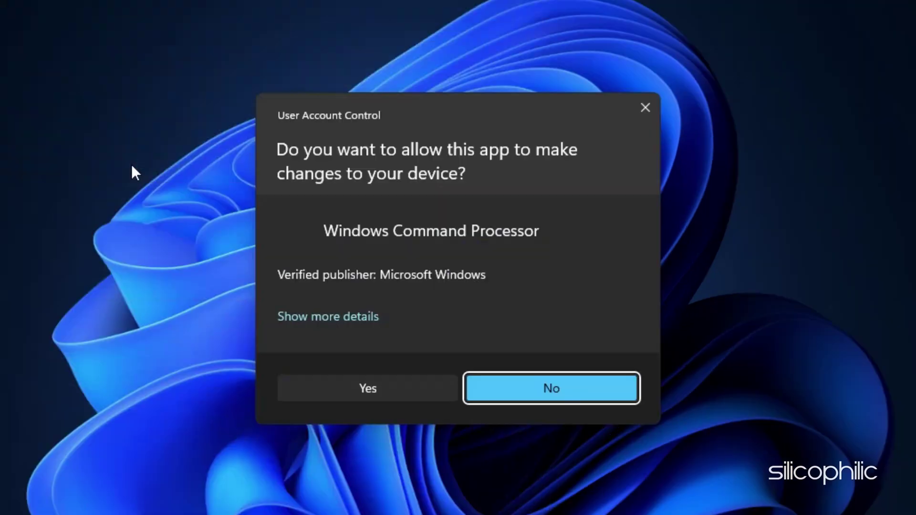
pyautogui.click(392, 387)
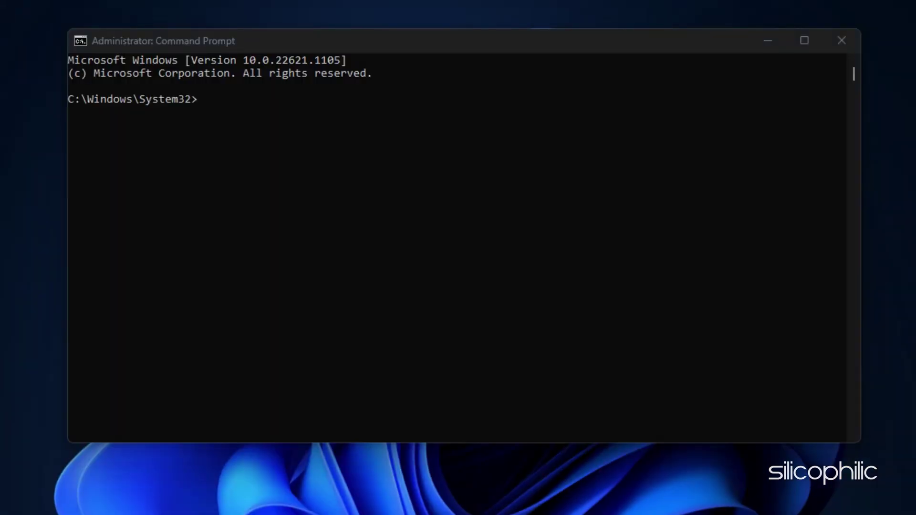
# - Run ipconfig /flushdns, /release and /renew in the console
pyautogui.click(300, 124)
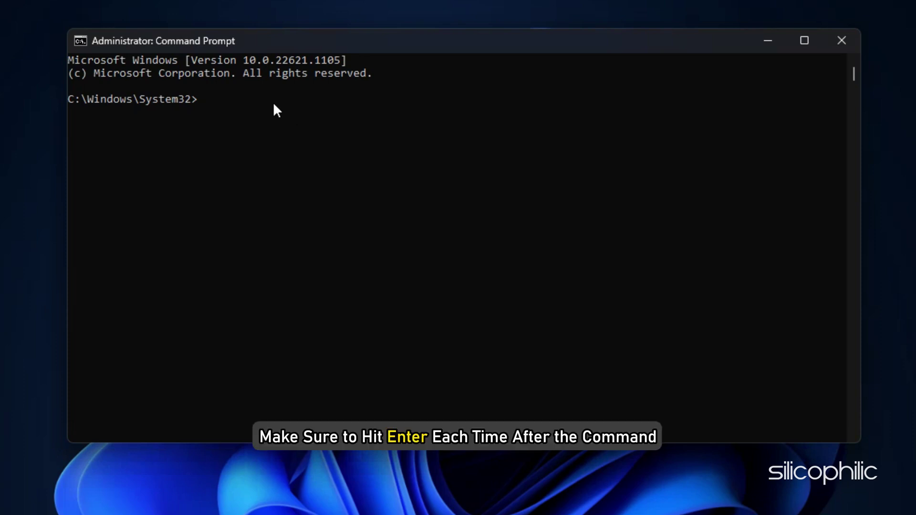
pyautogui.click(235, 101)
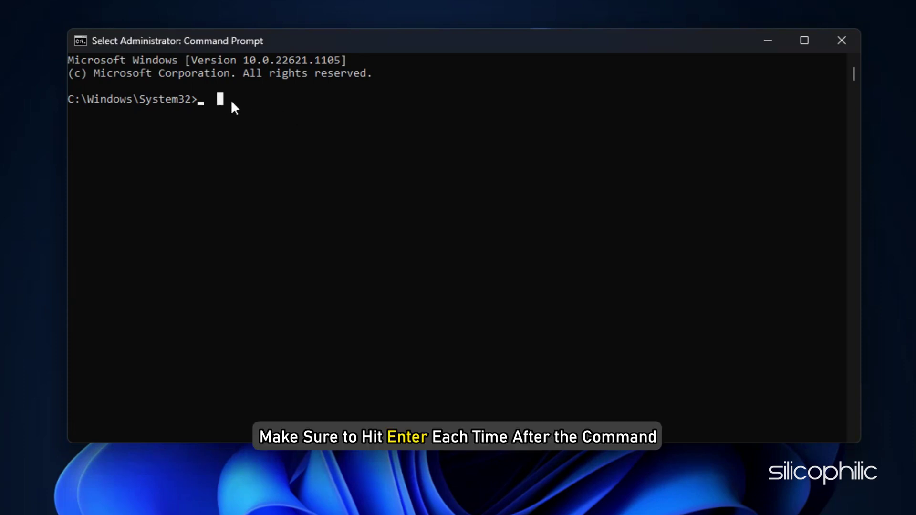
pyautogui.write('ipconfig /flushdns')
pyautogui.press('Return')
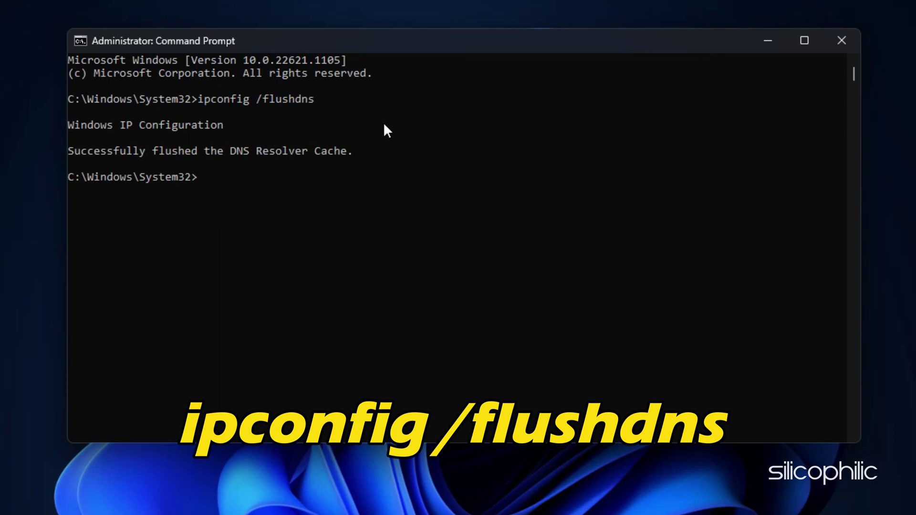
pyautogui.write('ipconfig /release')
pyautogui.press('Return')
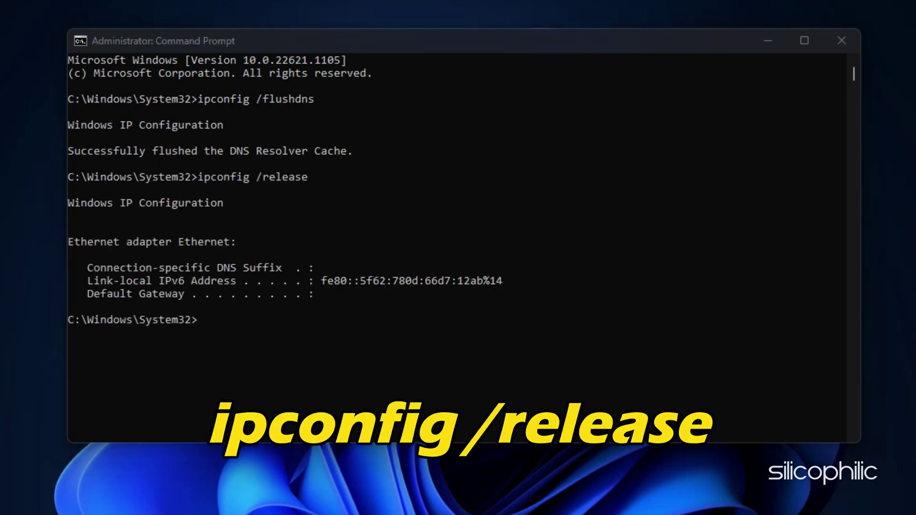
pyautogui.write('ipconfig /renew')
pyautogui.press('Return')
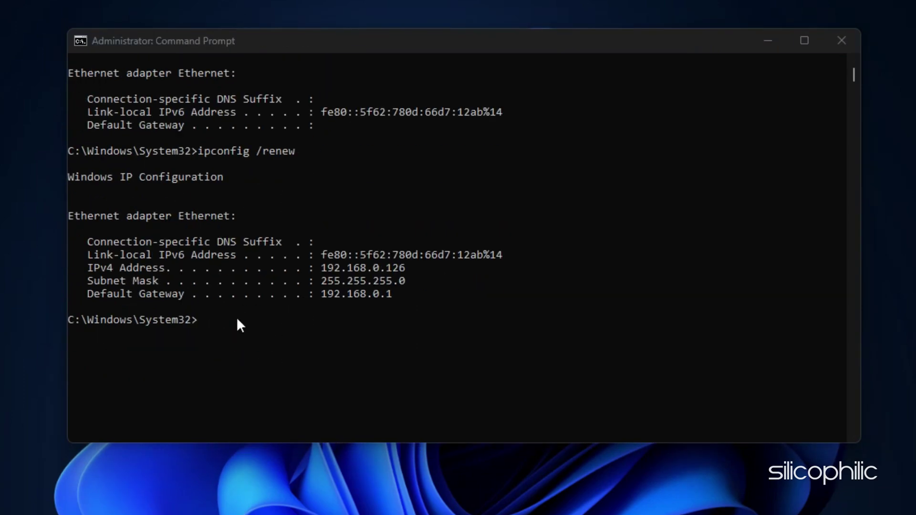
pyautogui.write('netsh int ip reset')
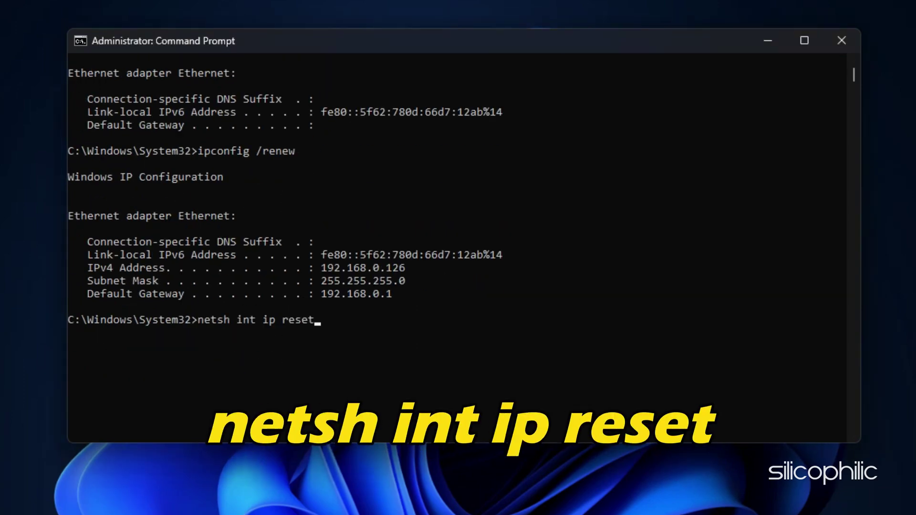
# - Run netsh int ip reset and netsh winsock reset
pyautogui.press('Return')
pyautogui.write('netsh winsock reset')
pyautogui.press('Return')
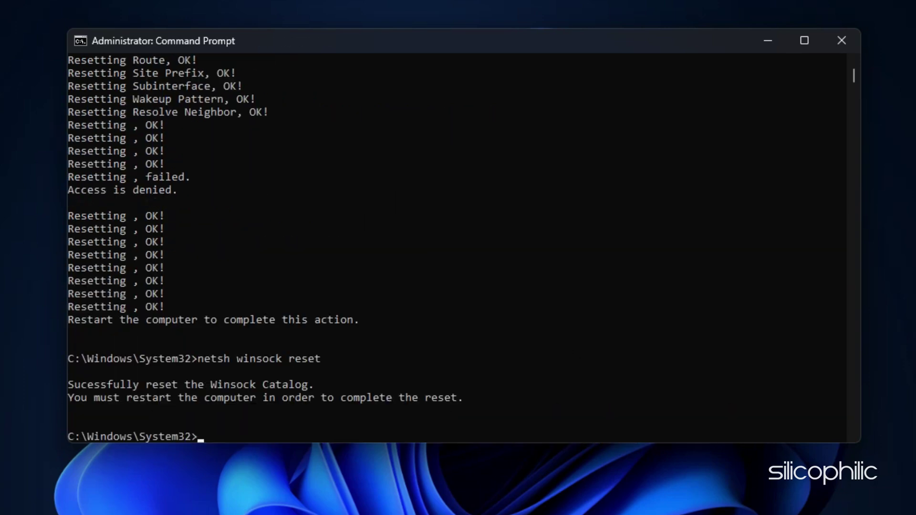
pyautogui.scroll(-1, 705, 353)
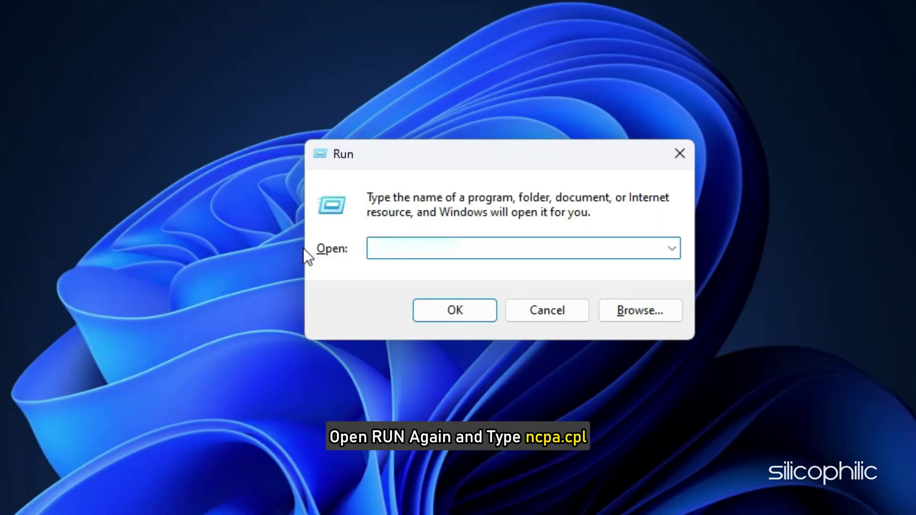
pyautogui.write('ncpa.cpl')
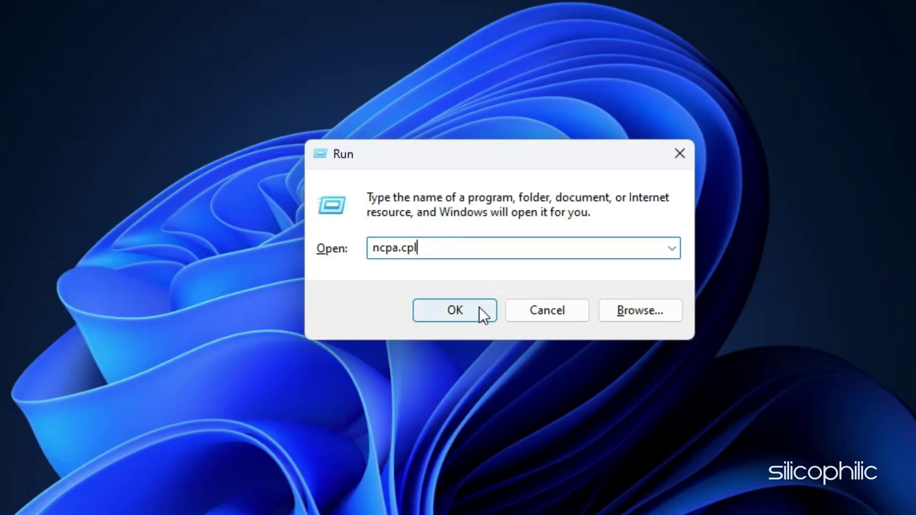
# - From Network Connections, reach the Ethernet adapter's IPv4 properties
pyautogui.click(479, 307)
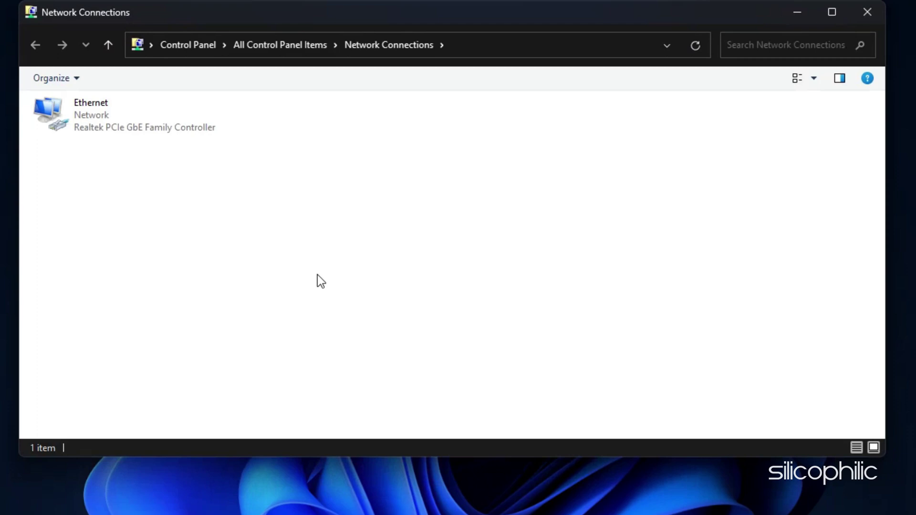
pyautogui.rightClick(82, 128)
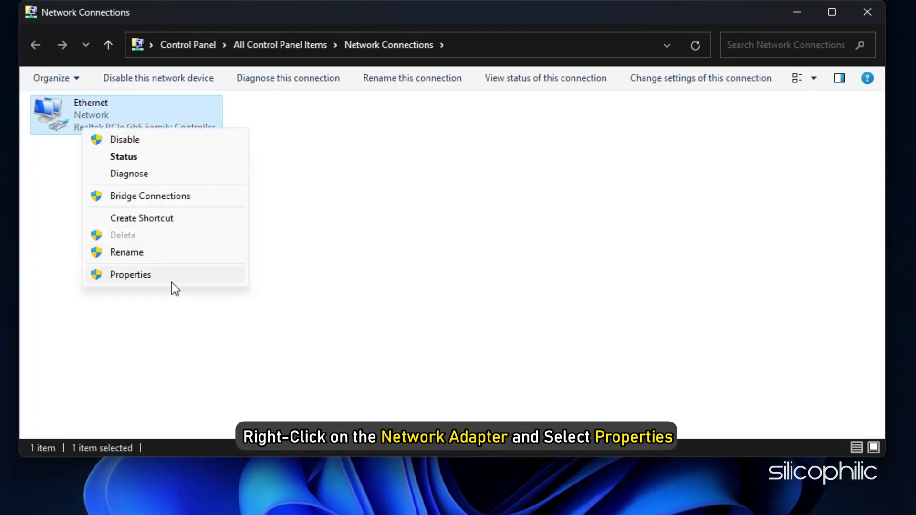
pyautogui.click(161, 274)
pyautogui.click(371, 242)
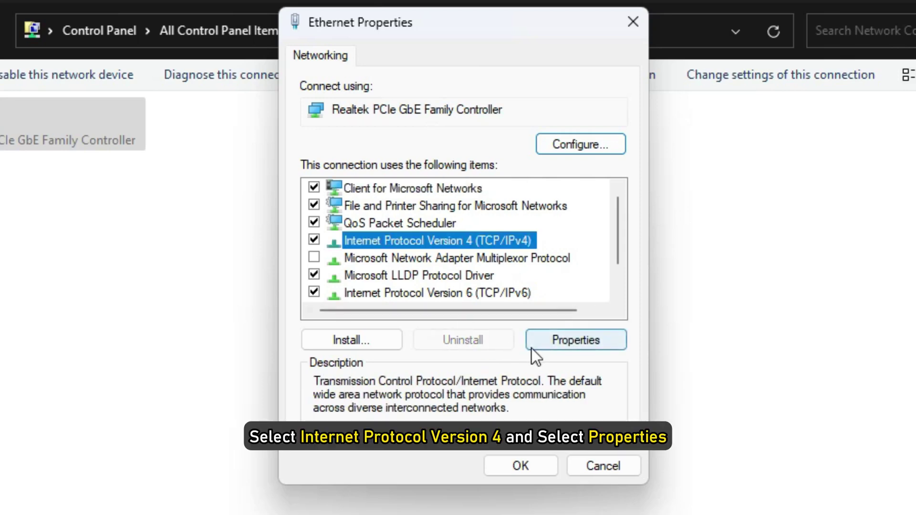
pyautogui.click(533, 349)
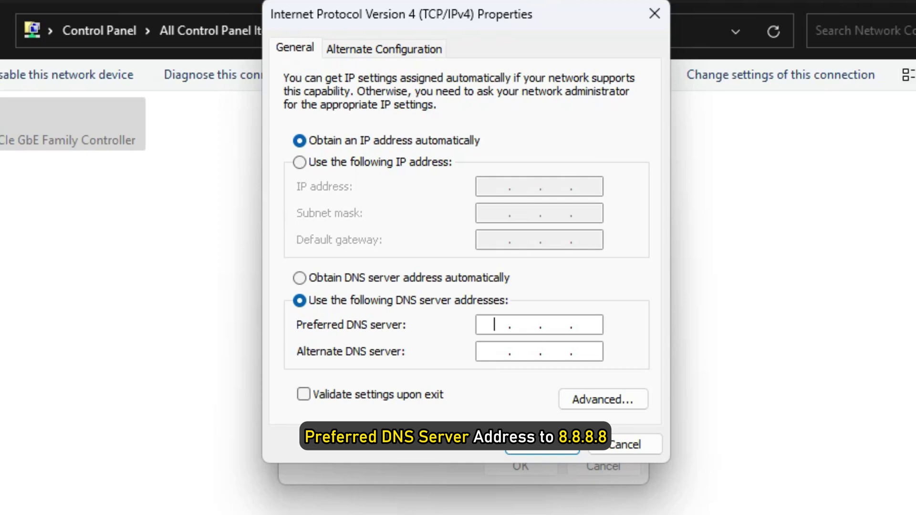
pyautogui.write('8.8.8.8')
# - Set DNS servers 8.8.8.8 and 8.8.4.4, confirm and close the adapter properties
pyautogui.click(500, 350)
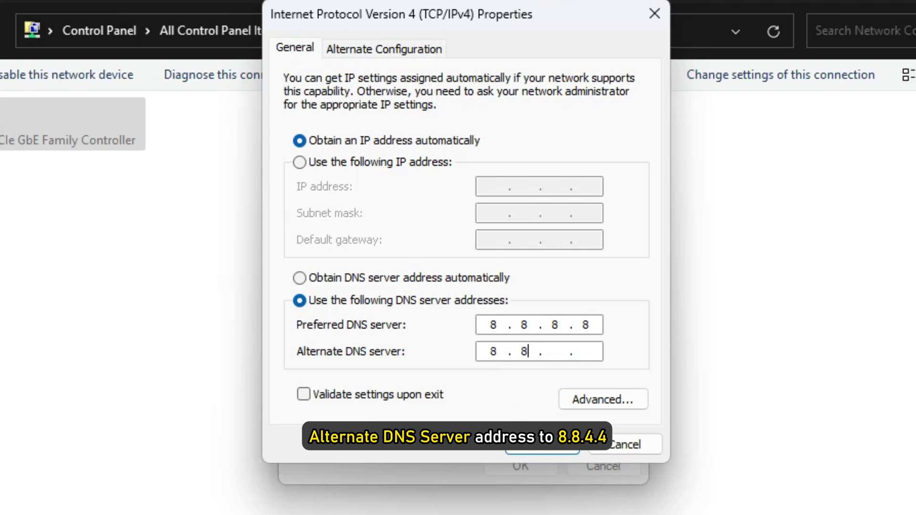
pyautogui.click(551, 447)
pyautogui.click(528, 473)
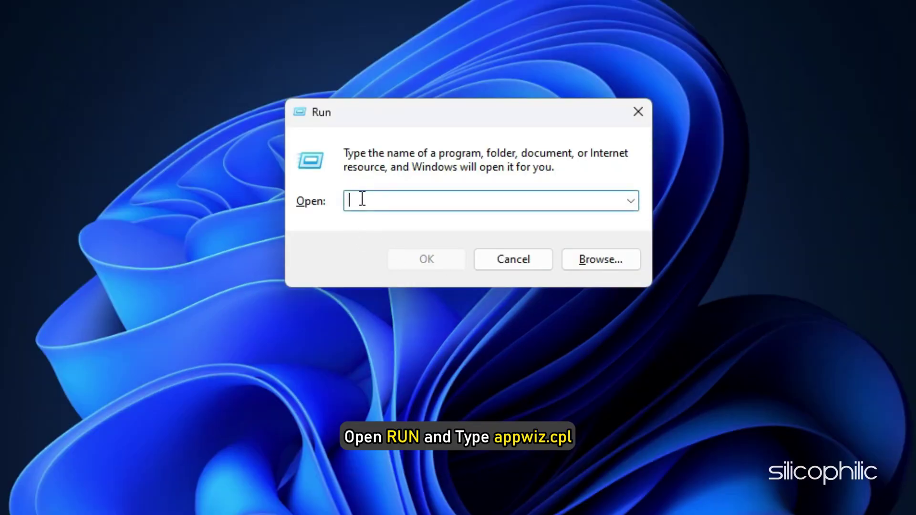
pyautogui.write('appwiz.cpl')
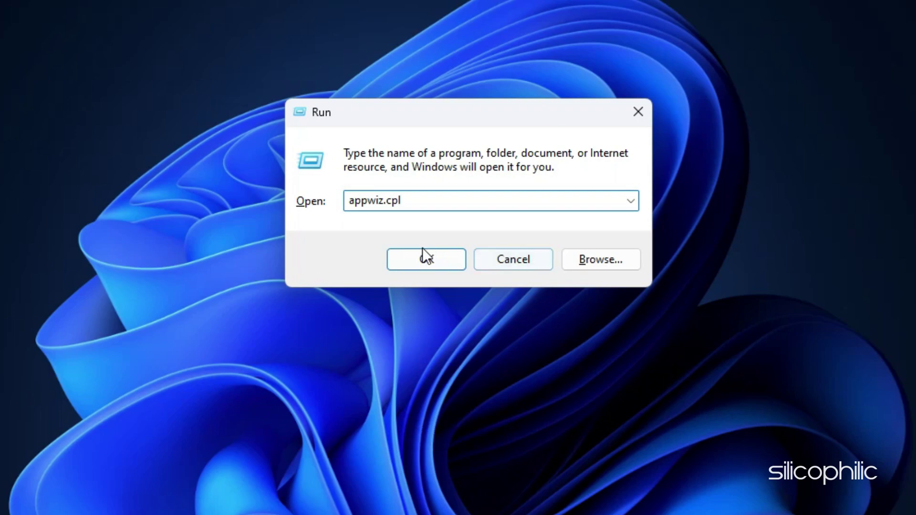
# - Uninstall Roblox Player from the installed programs list, approving the UAC prompt
pyautogui.click(422, 259)
pyautogui.rightClick(260, 353)
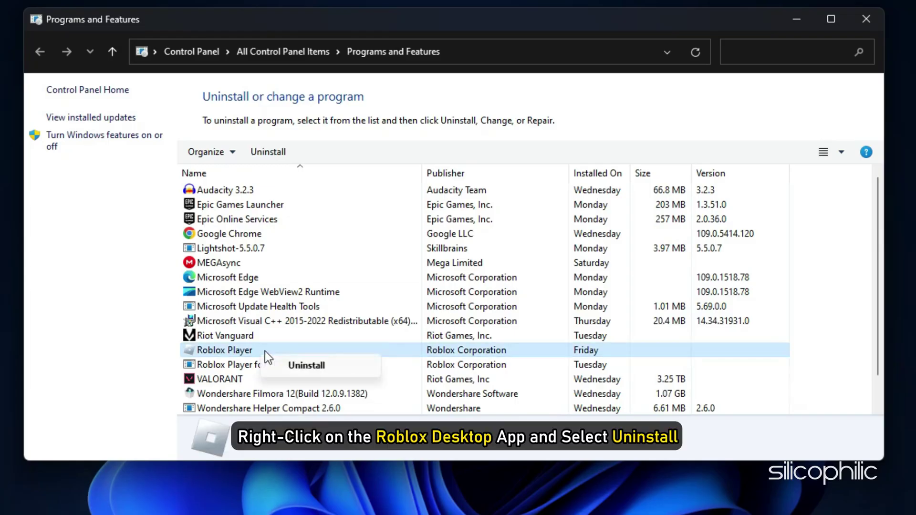
pyautogui.click(343, 366)
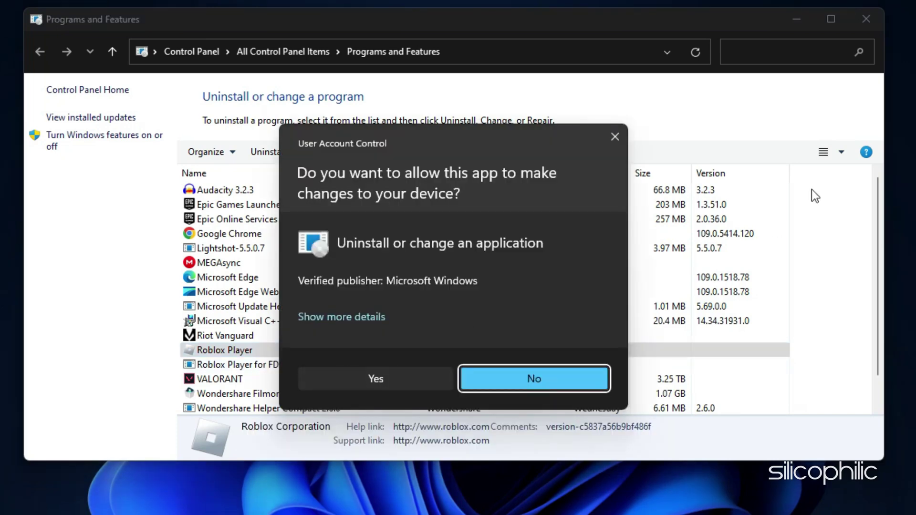
pyautogui.click(356, 378)
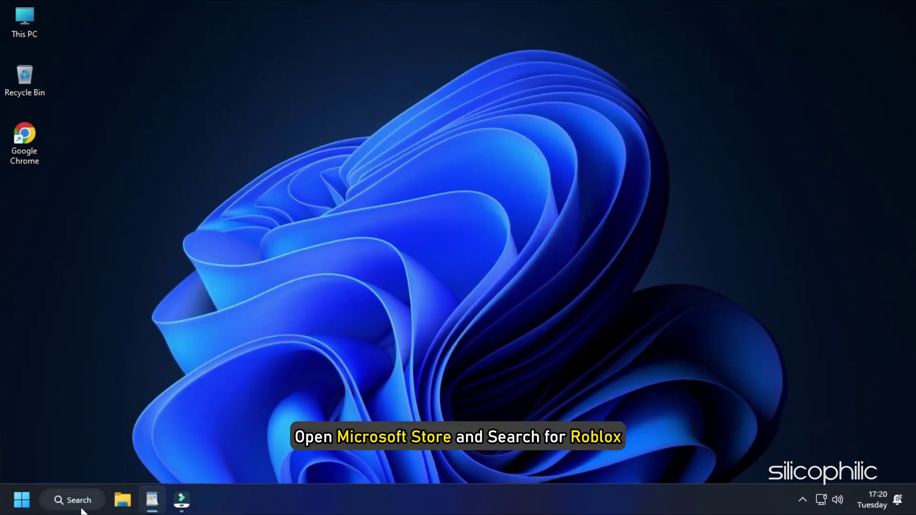
# - Launch Microsoft Store from Windows search and search it for 'roblox'
pyautogui.click(79, 500)
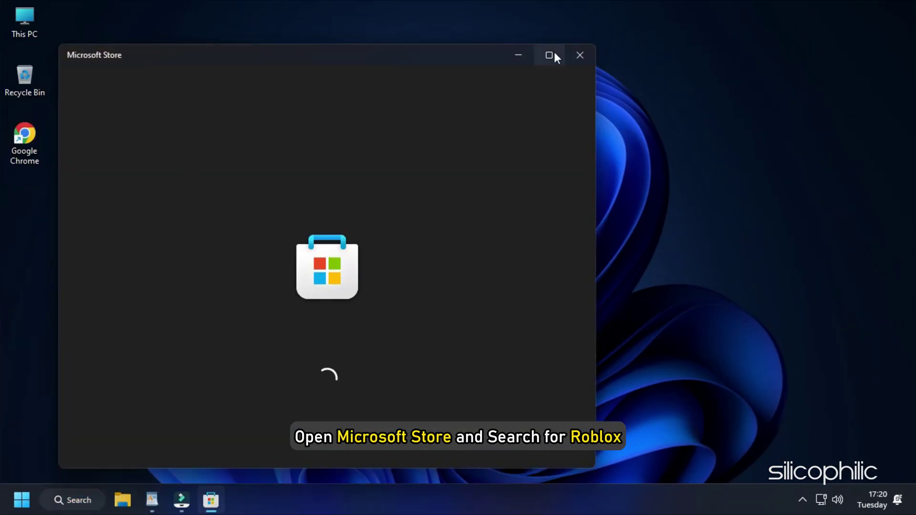
pyautogui.click(554, 52)
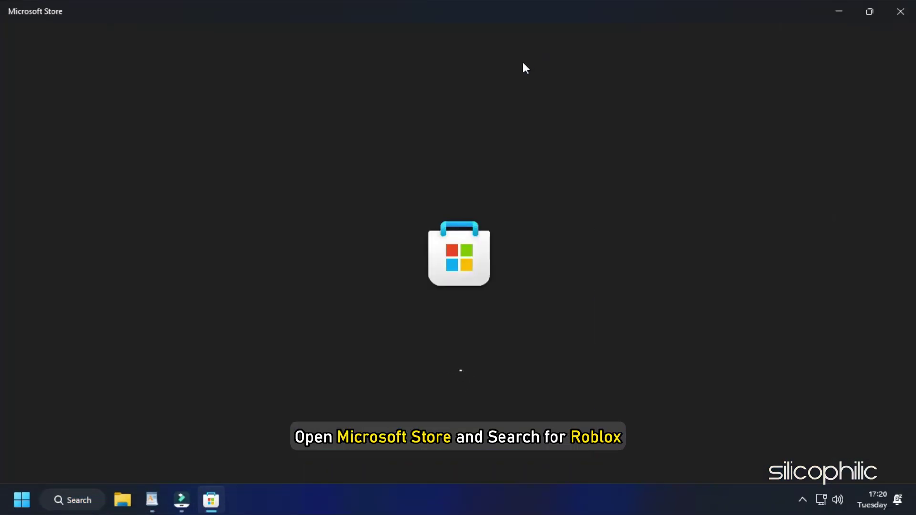
pyautogui.click(314, 18)
pyautogui.write('roblox')
pyautogui.press('Return')
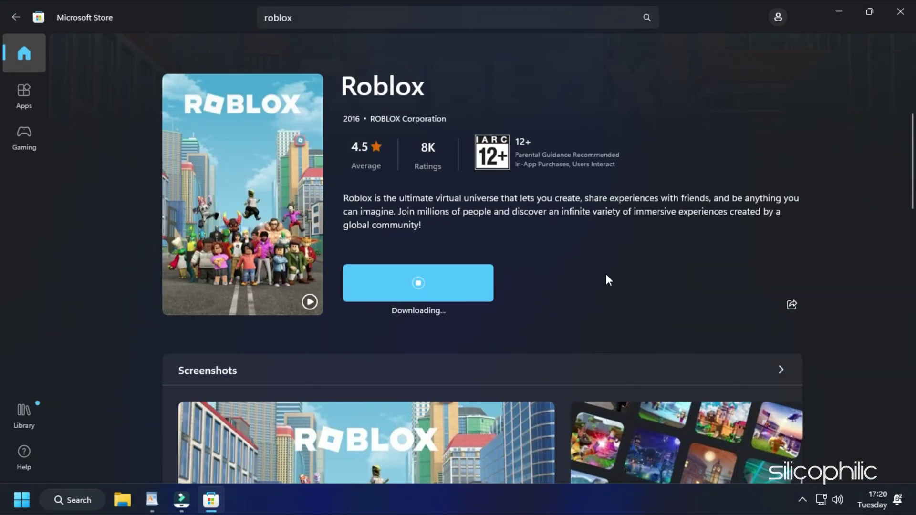